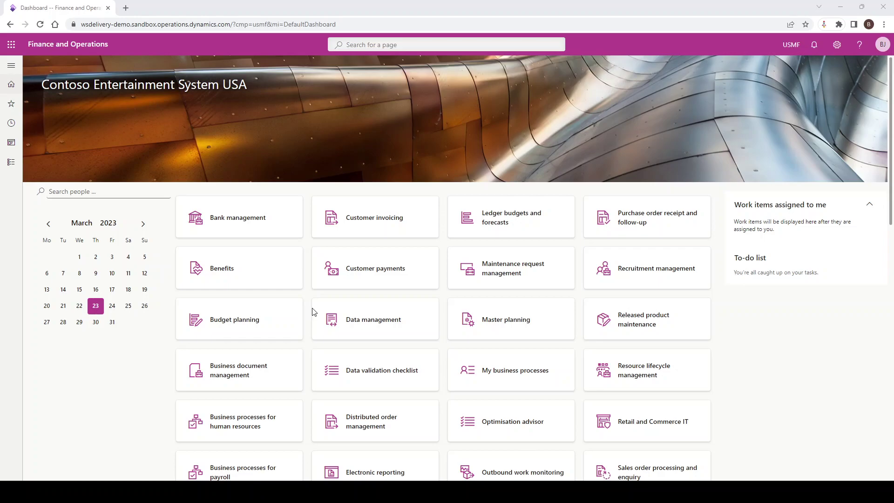
# Step: Open General journal processing and filter to All not posted, showing journals 00459, 00471 and 00619
pyautogui.scroll(-8, 394, 334)
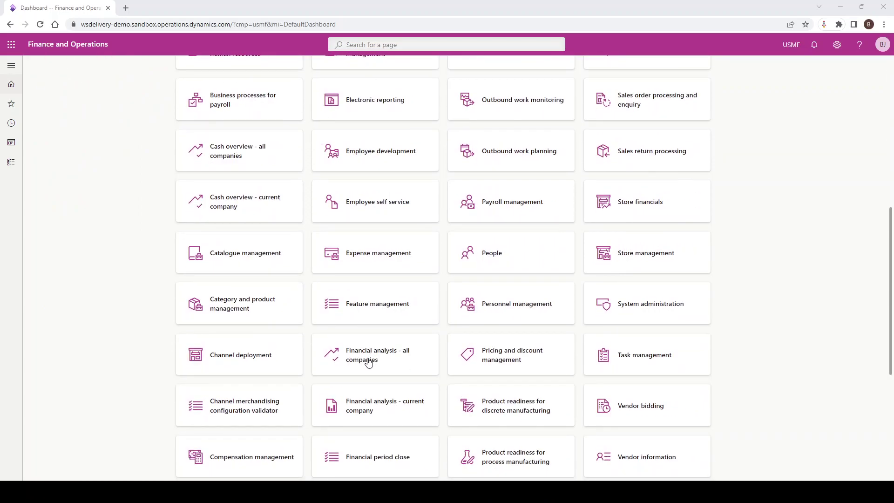
pyautogui.scroll(-4, 371, 359)
pyautogui.click(358, 378)
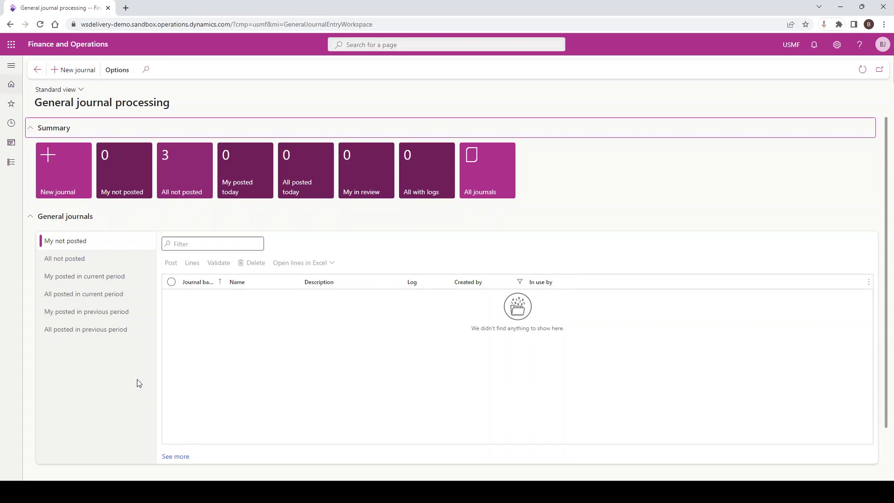
pyautogui.click(79, 260)
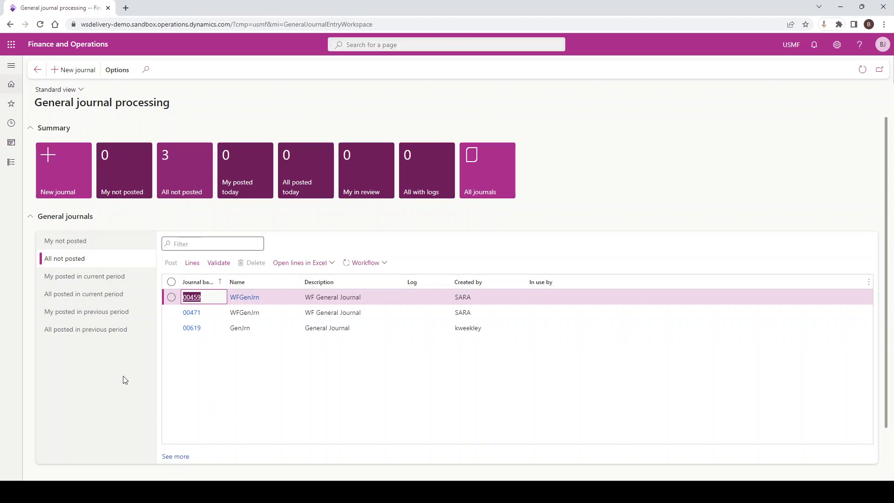
# Step: Scroll down to the Links section, then go back to the Home dashboard
pyautogui.scroll(-2, 124, 380)
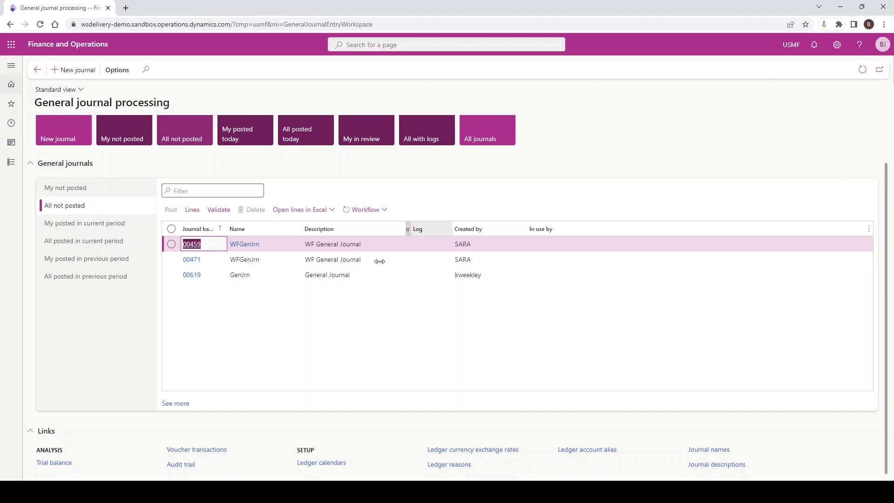
pyautogui.click(59, 46)
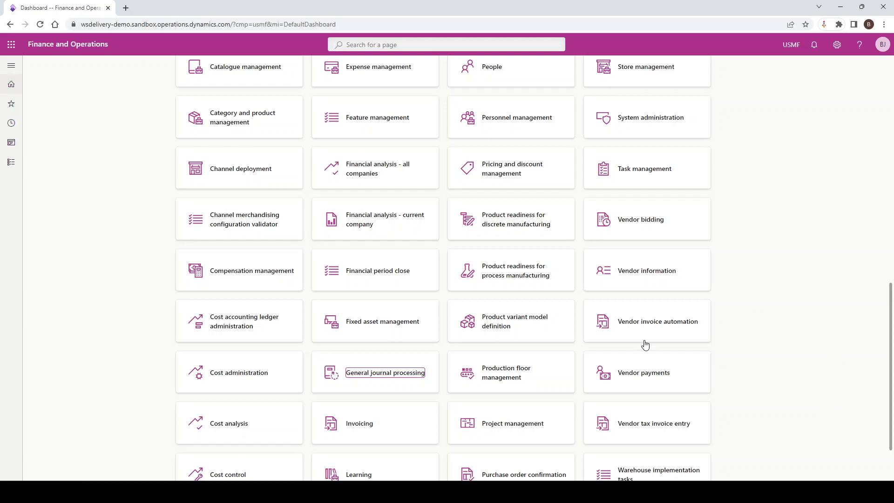
# Step: Expand the navigation pane and pin it open beside the dashboard's workspace tiles
pyautogui.click(12, 68)
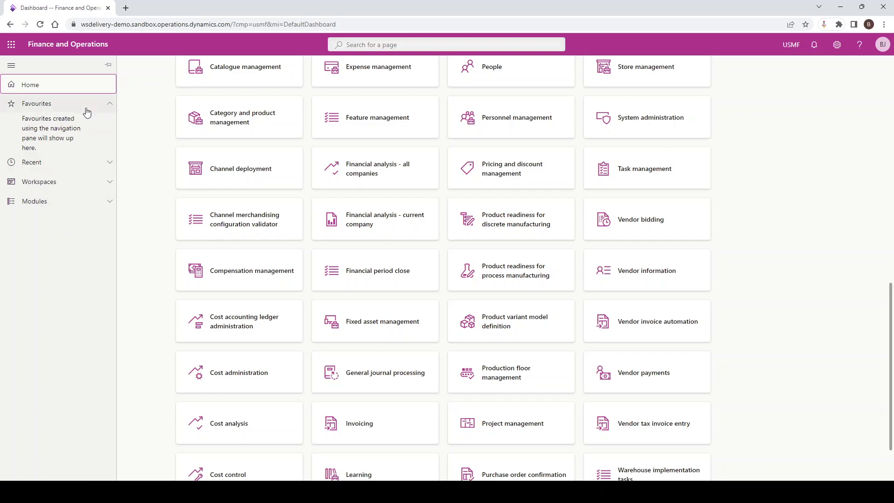
pyautogui.click(110, 67)
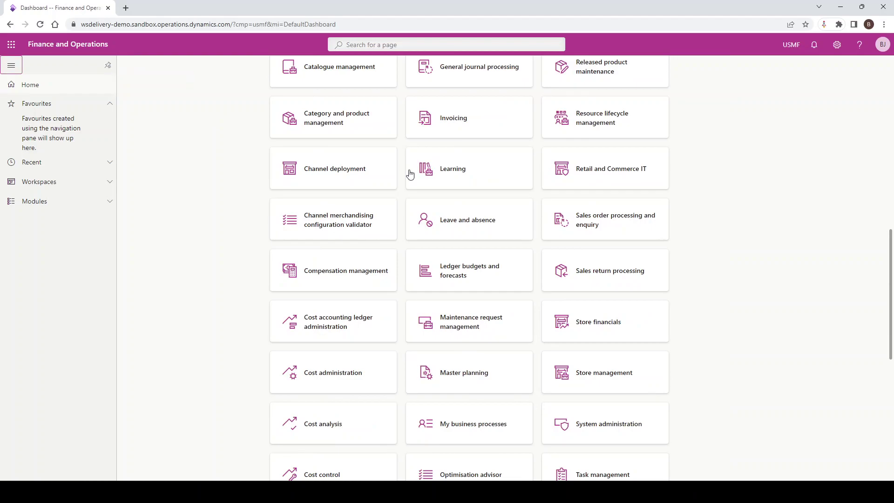
pyautogui.scroll(9, 280, 209)
pyautogui.scroll(3, 274, 210)
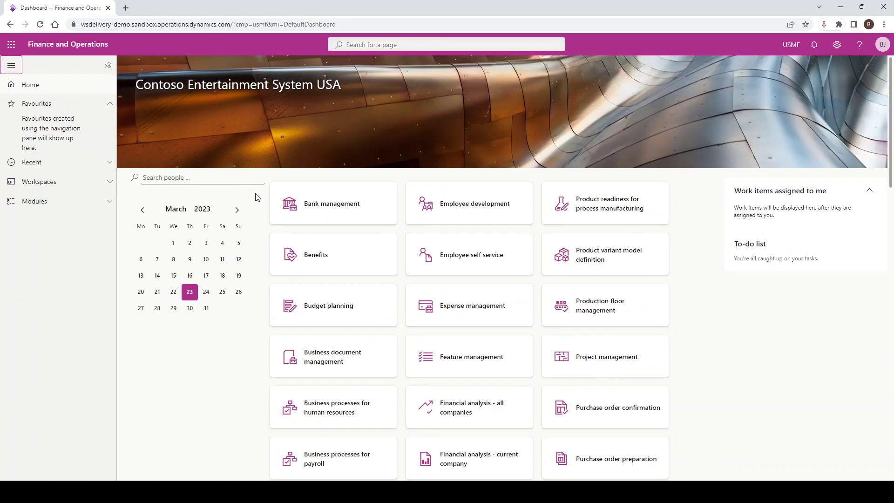
pyautogui.scroll(-13, 432, 311)
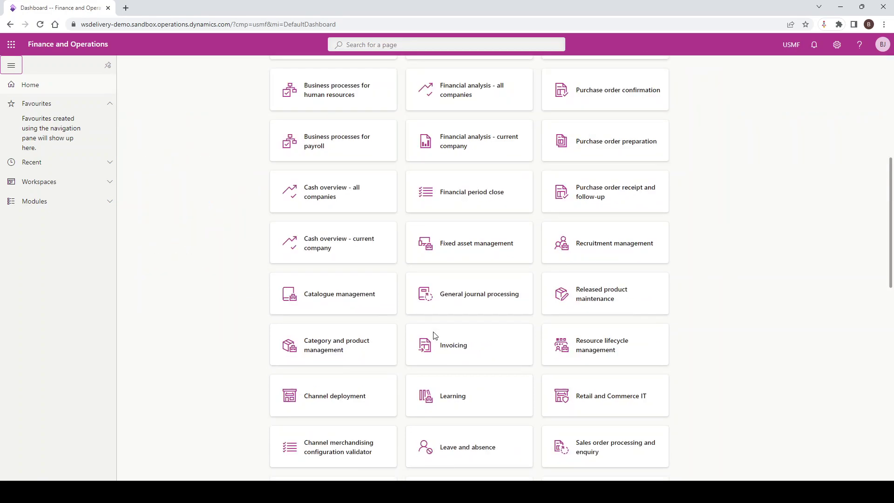
pyautogui.scroll(-4, 434, 335)
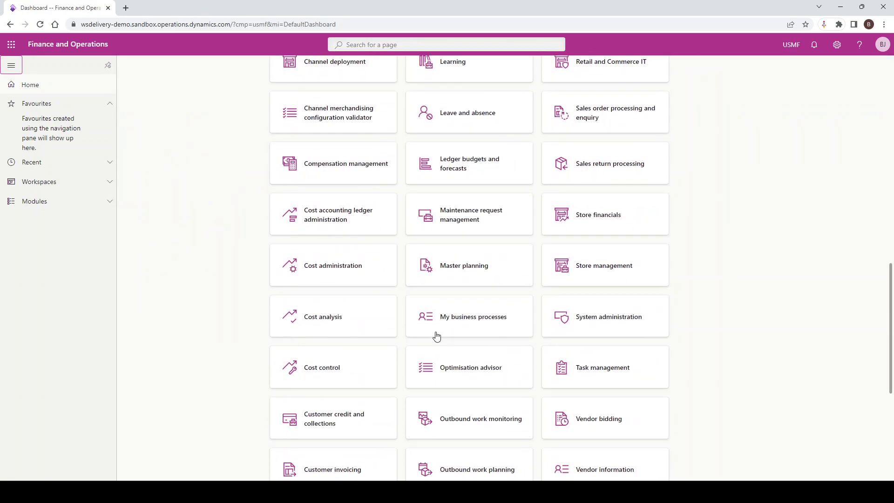
pyautogui.scroll(10, 433, 313)
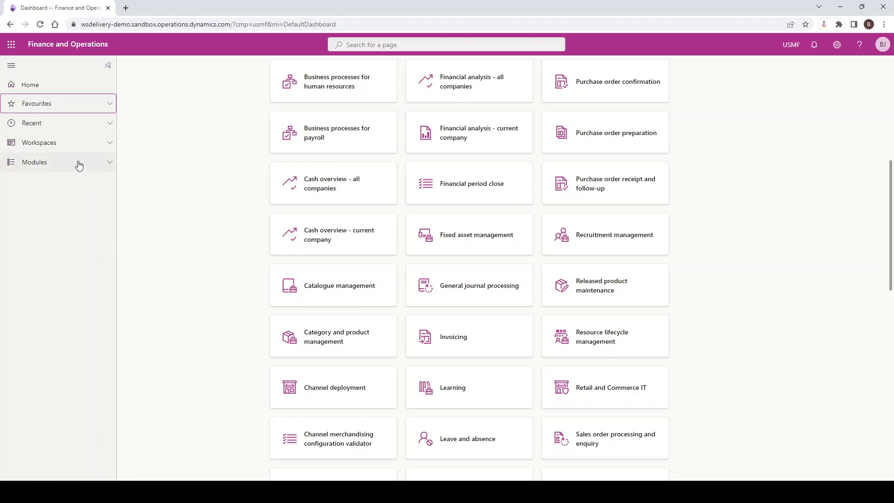
# Step: Expand Modules and scroll through the list from Accounts payable to Warehouse management
pyautogui.click(99, 165)
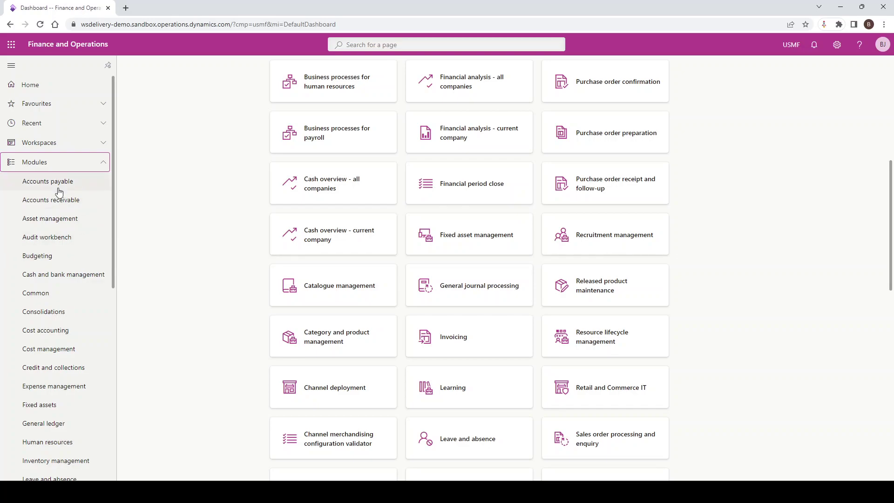
pyautogui.scroll(-6, 69, 280)
pyautogui.scroll(-2, 69, 298)
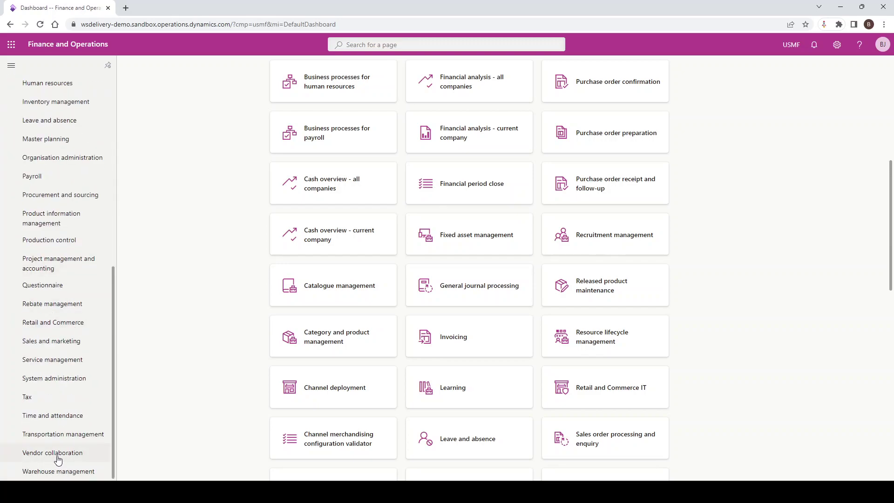
pyautogui.scroll(10, 36, 270)
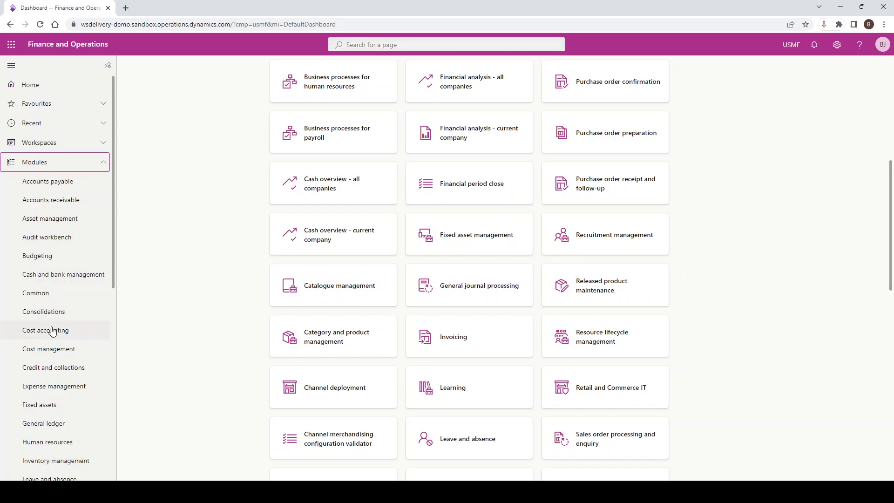
# Step: Open the Accounts receivable menu, try Collapse all and the Customers group, then Expand all
pyautogui.click(51, 201)
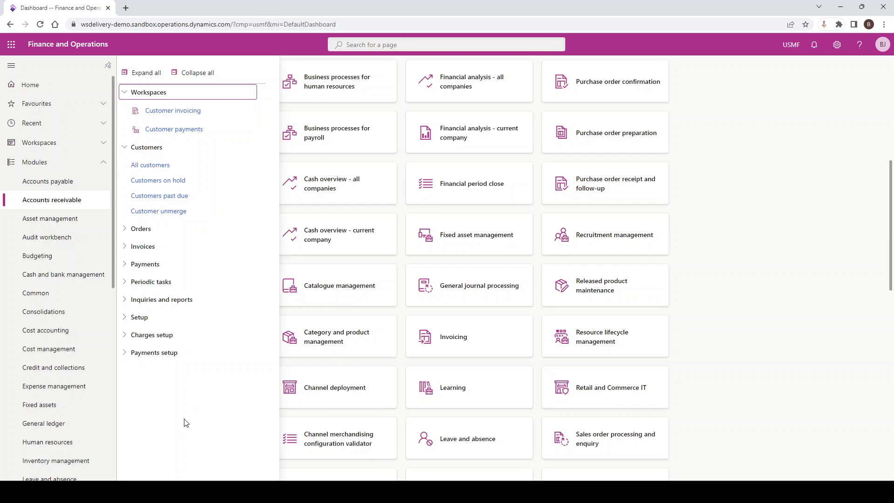
pyautogui.click(196, 73)
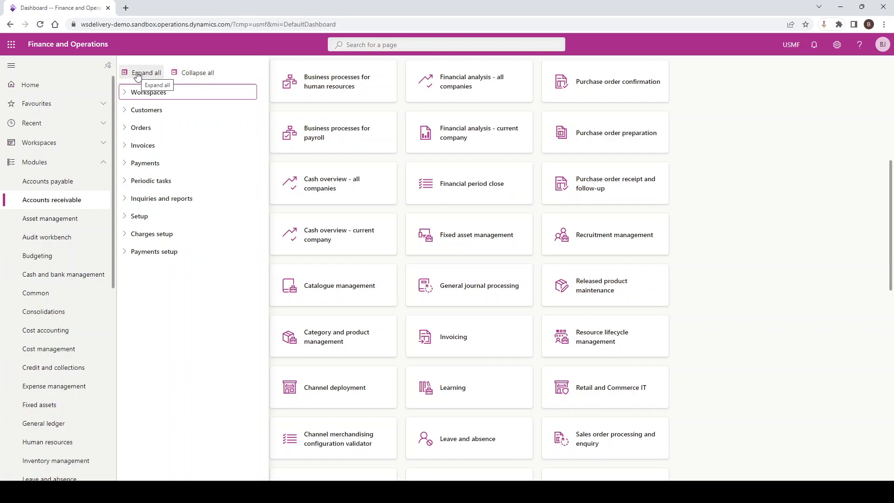
pyautogui.click(124, 111)
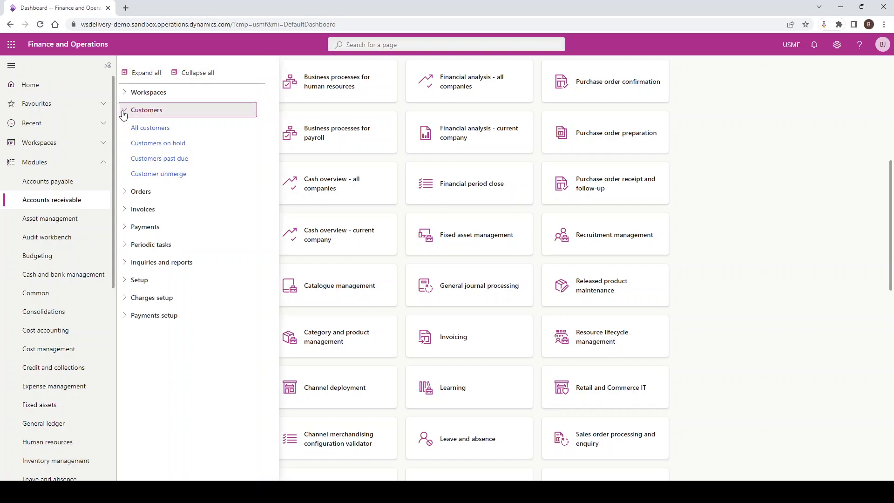
pyautogui.click(123, 112)
pyautogui.click(123, 112)
pyautogui.click(124, 112)
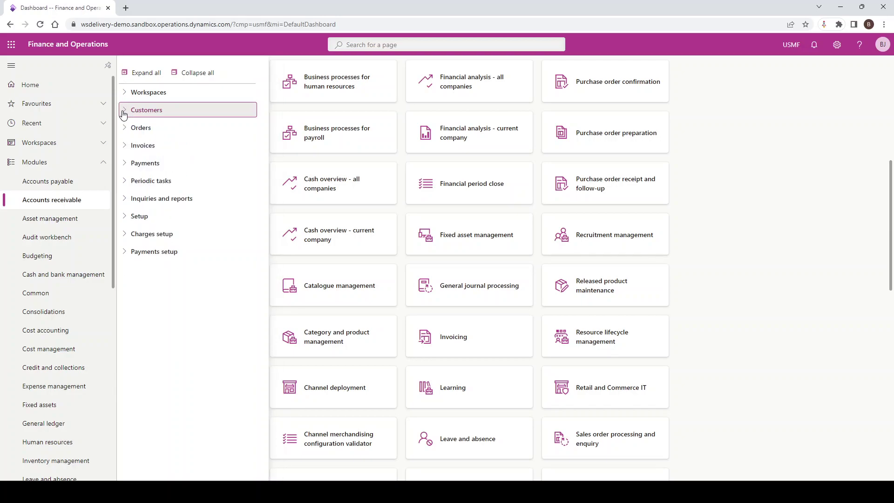
pyautogui.click(141, 73)
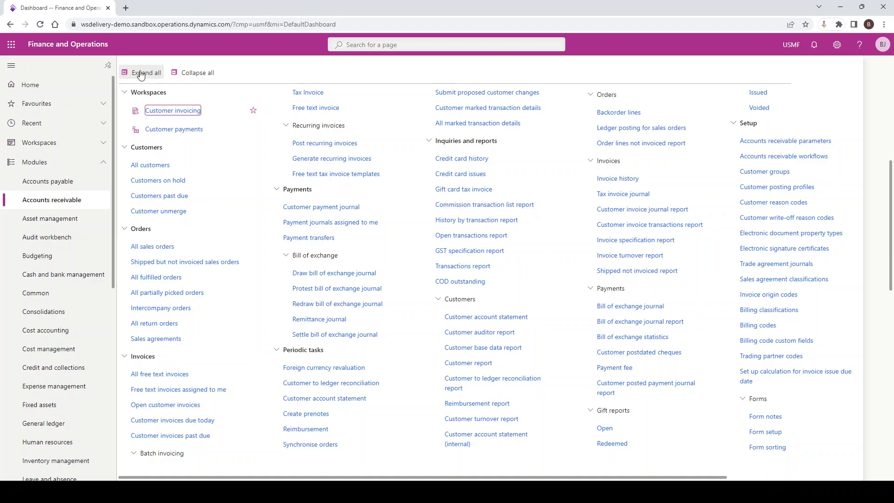
# Step: Search the Accounts receivable menu in the browser's find bar for 'customer gro'
pyautogui.hotkey('ctrl', 'f')
pyautogui.press('BackSpace')
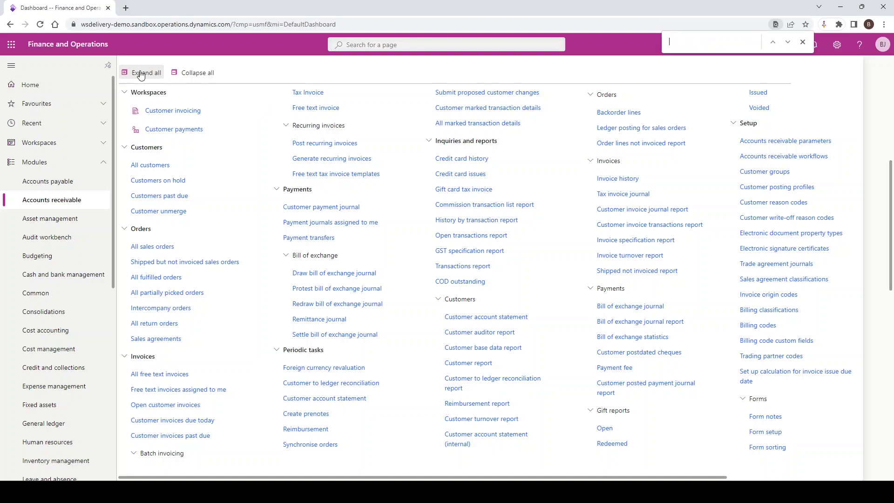
pyautogui.write('customer')
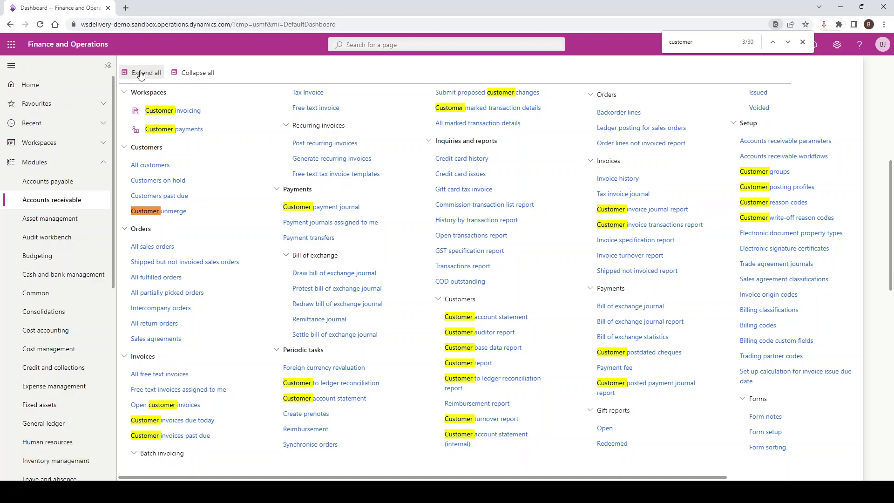
pyautogui.write('gro')
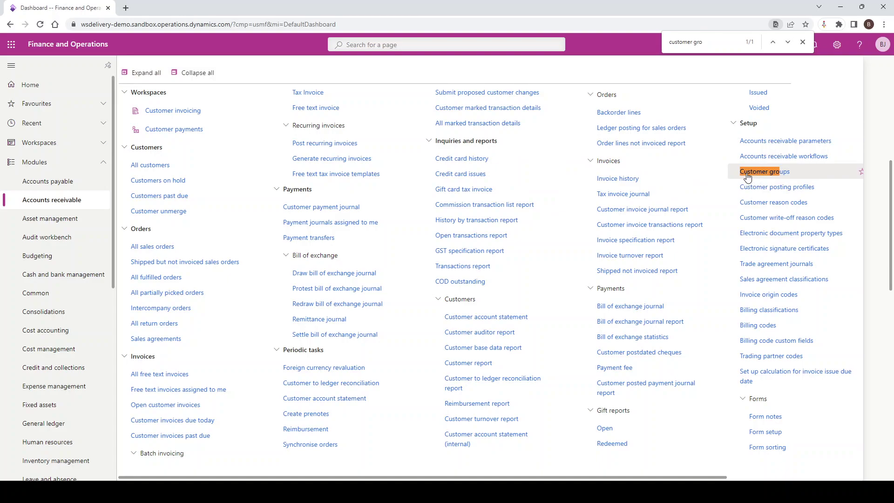
# Step: Clear the search, collapse all link groups, and reopen only Workspaces
pyautogui.moveTo(709, 45); pyautogui.dragTo(663, 45)
pyautogui.press('BackSpace')
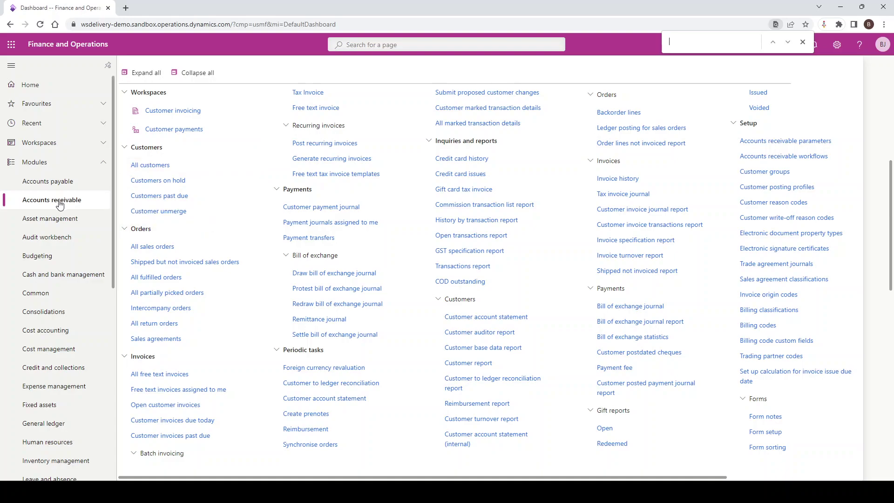
pyautogui.click(205, 73)
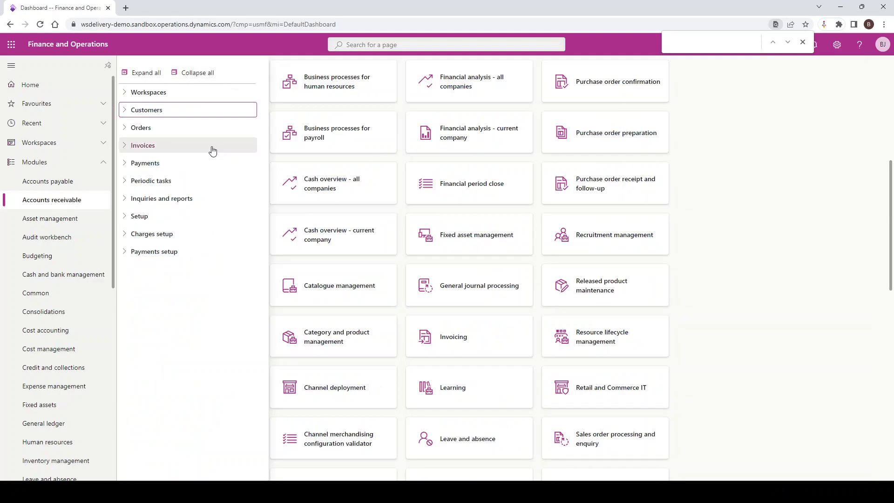
pyautogui.click(129, 94)
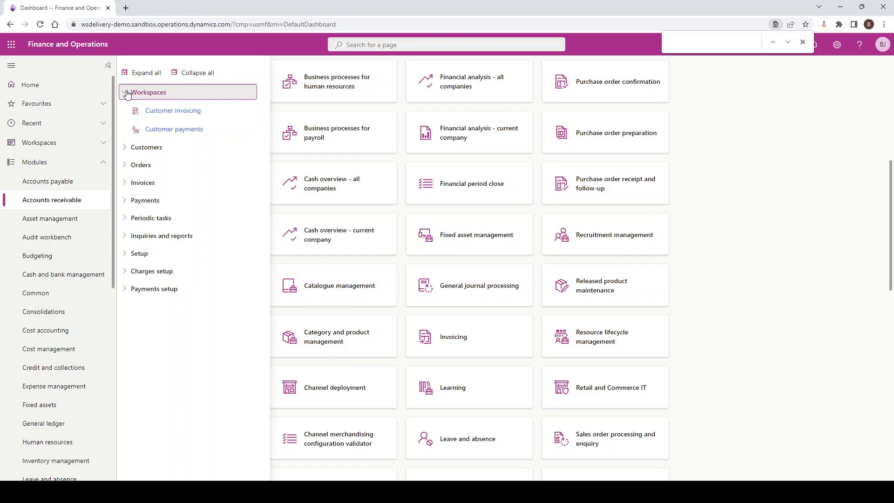
# Step: Close the Accounts receivable flyout, collapse Modules, expand Workspaces, and close the find bar
pyautogui.click(127, 94)
pyautogui.click(70, 162)
pyautogui.click(63, 144)
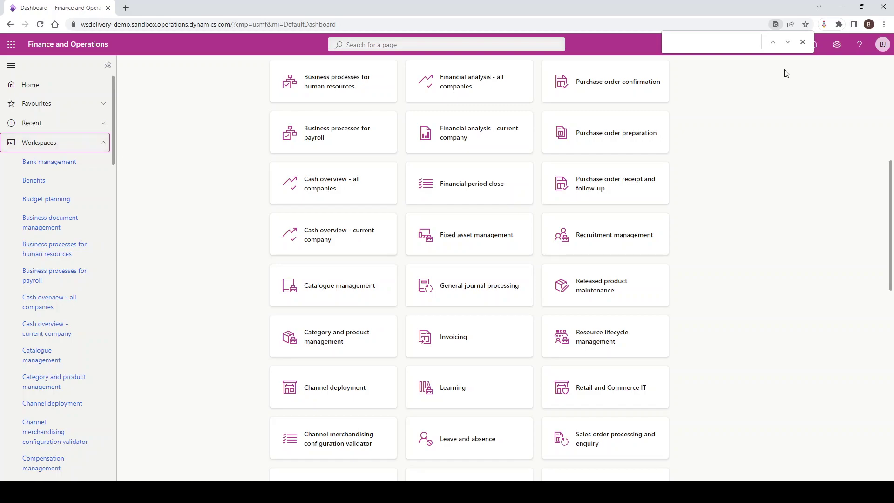
pyautogui.click(803, 42)
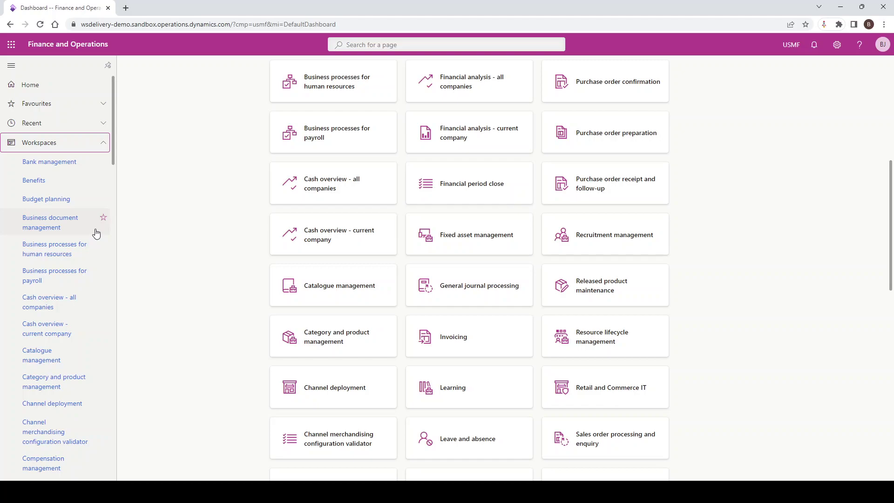
# Step: Collapse Workspaces, view the Recent pages and the empty Favourites, then expand Modules
pyautogui.click(70, 147)
pyautogui.click(77, 130)
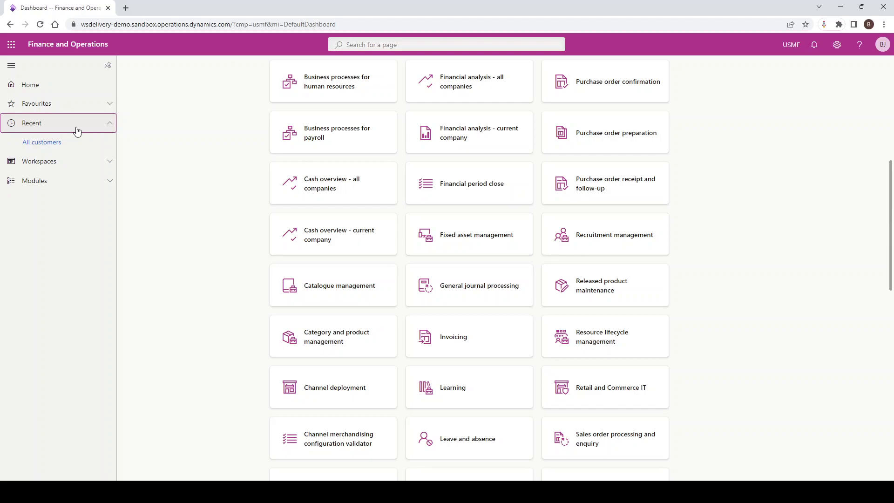
pyautogui.click(77, 129)
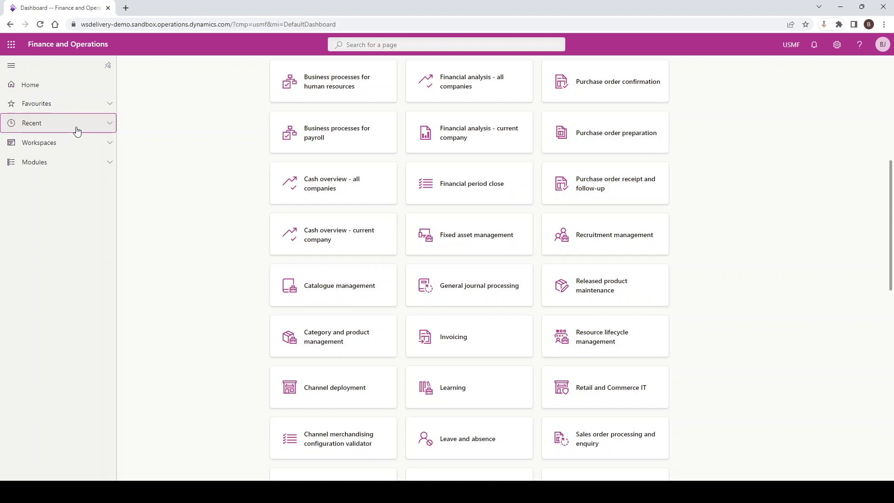
pyautogui.click(86, 107)
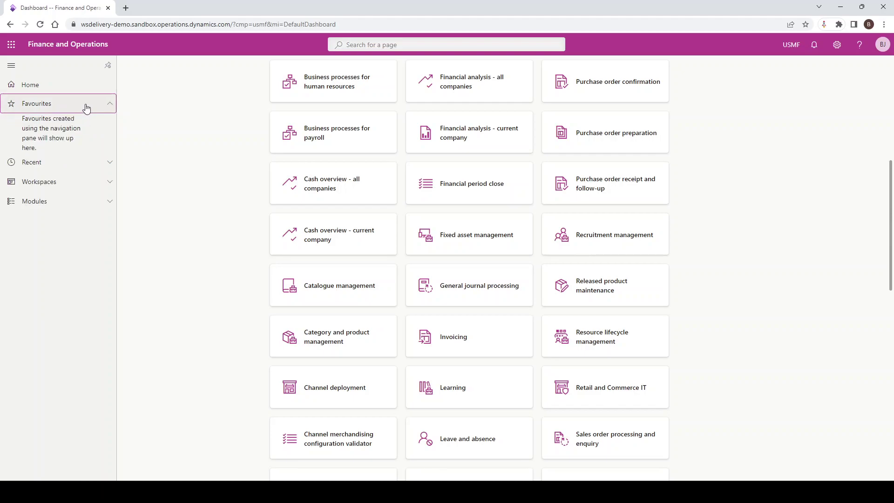
pyautogui.click(78, 206)
# Step: Star All customers and Customers on hold under Accounts receivable > Customers
pyautogui.click(78, 206)
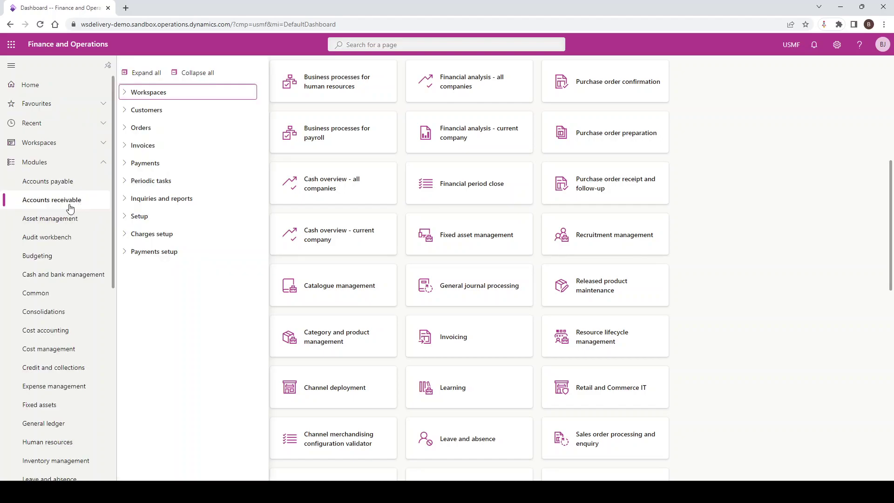
pyautogui.click(128, 112)
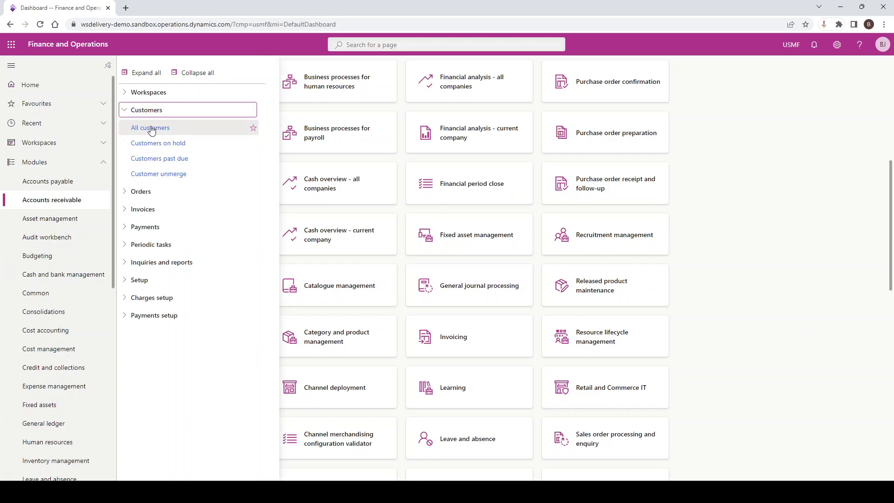
pyautogui.click(252, 128)
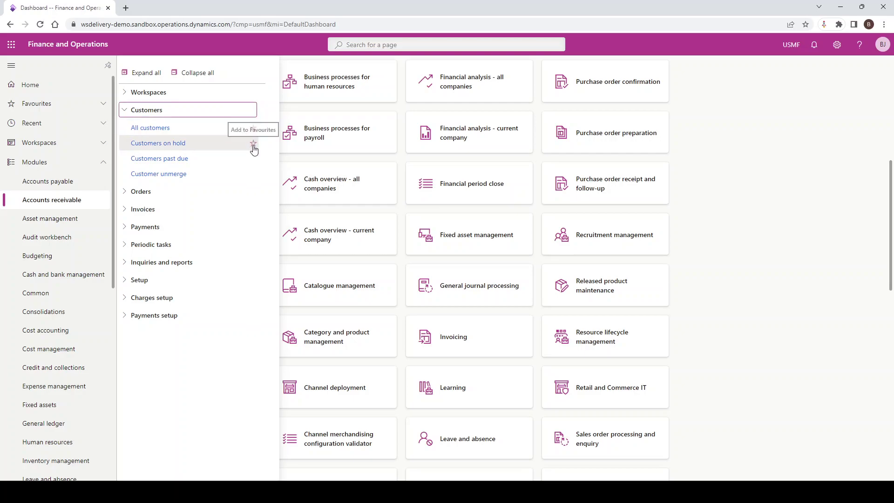
pyautogui.click(253, 147)
# Step: Star General journals and Global general journals in General ledger, then cancel Post journals
pyautogui.click(46, 426)
pyautogui.click(139, 195)
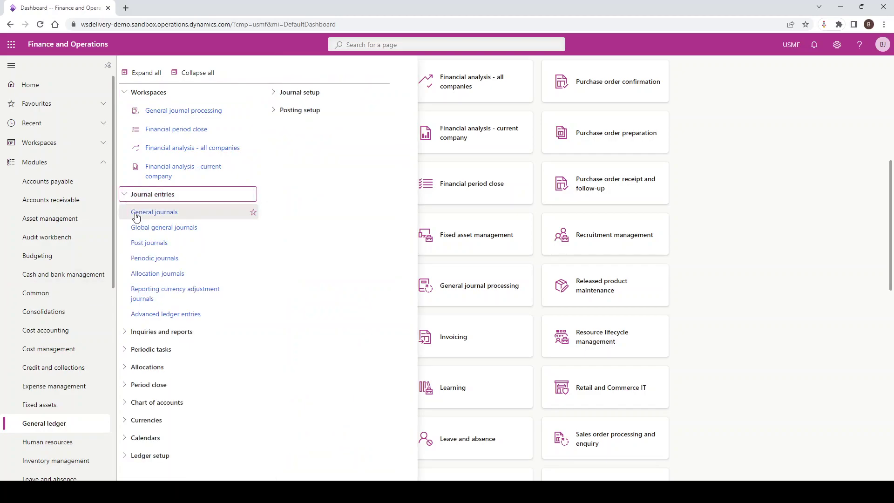
pyautogui.click(254, 212)
pyautogui.click(254, 228)
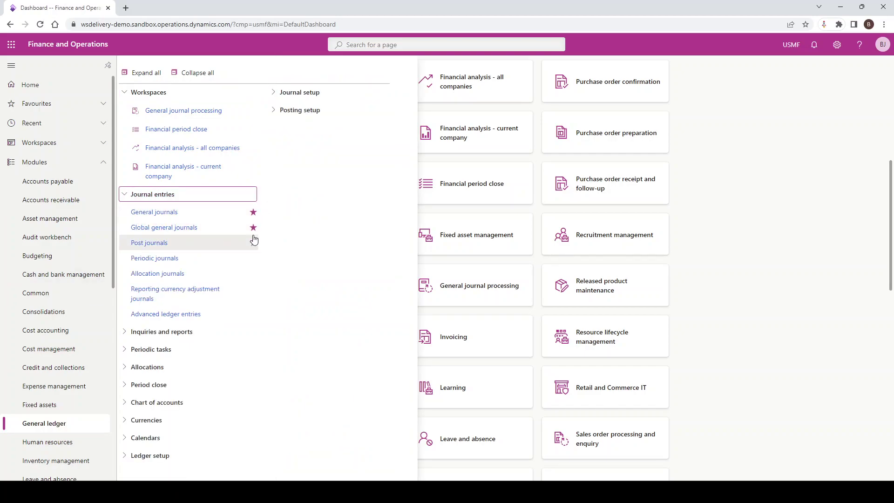
pyautogui.click(255, 241)
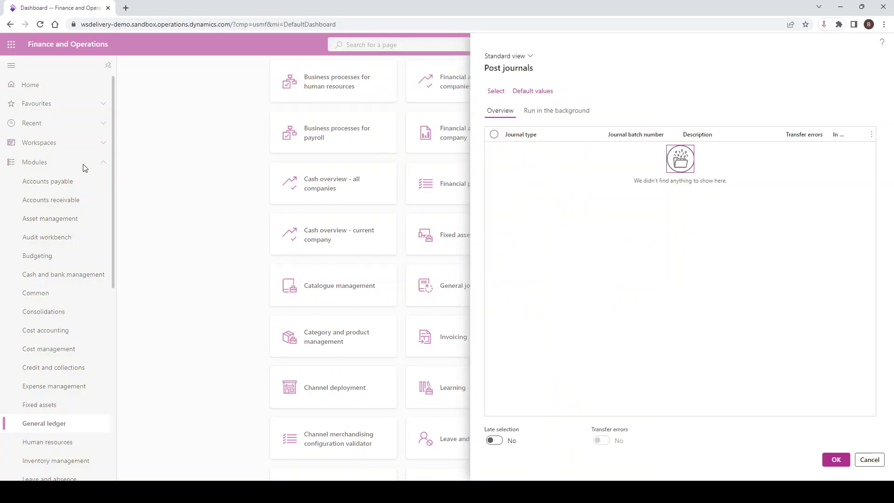
pyautogui.click(862, 456)
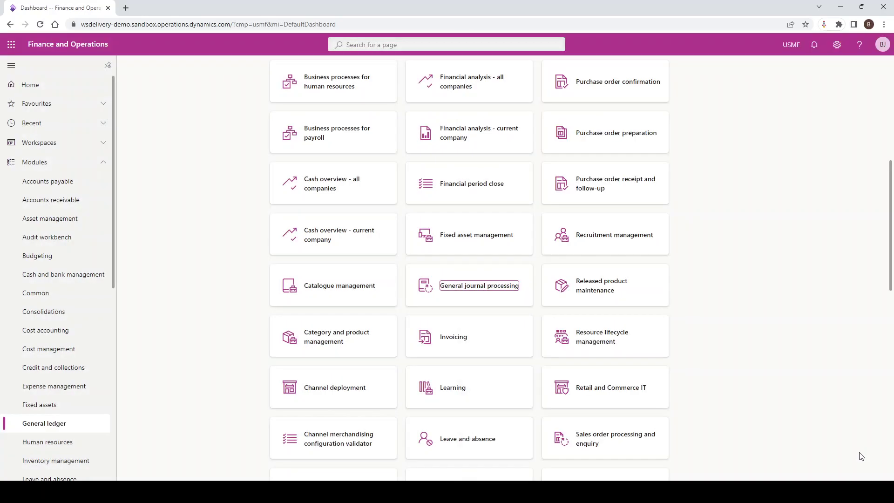
# Step: Unstar General journals in Favourites, collapse the list, and reopen the General ledger module menu
pyautogui.click(56, 107)
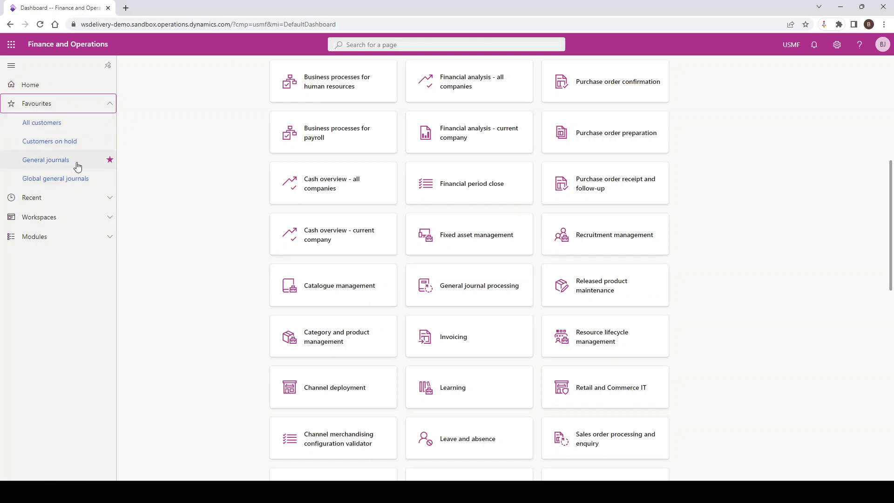
pyautogui.click(111, 160)
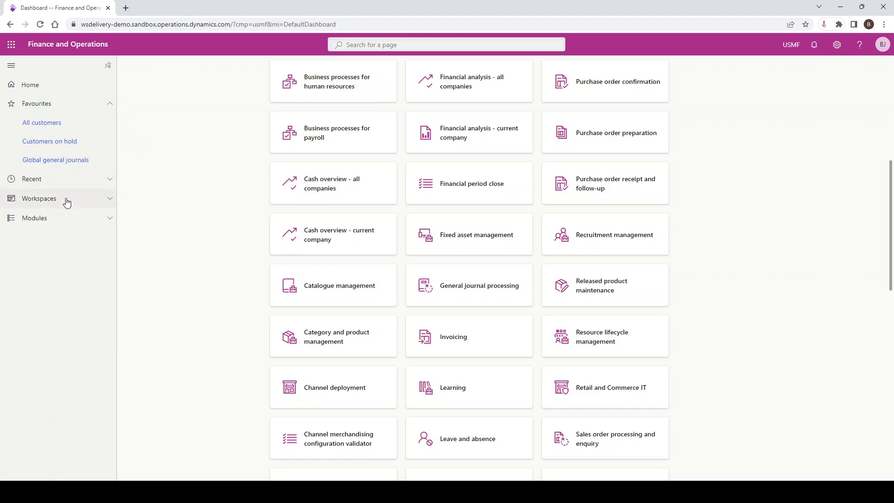
pyautogui.click(38, 107)
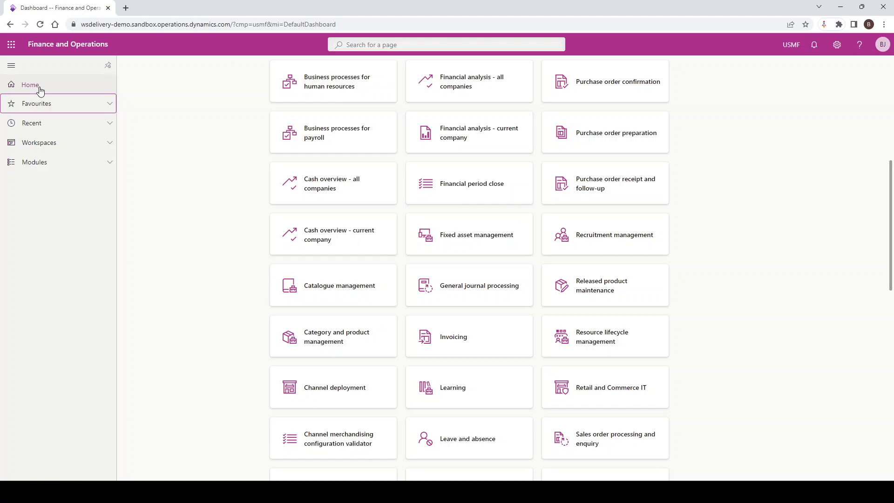
pyautogui.click(54, 163)
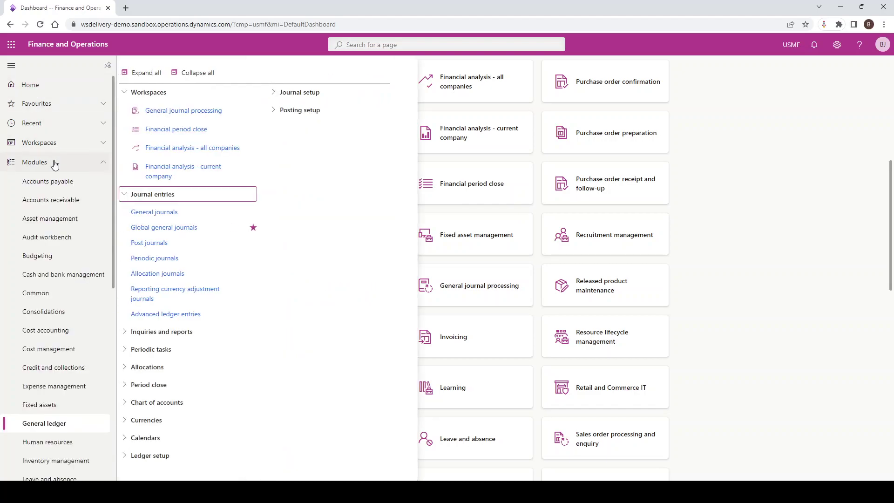
# Step: View the General journals page, then the Accounts receivable All customers list, returning to the dashboard after each
pyautogui.click(148, 212)
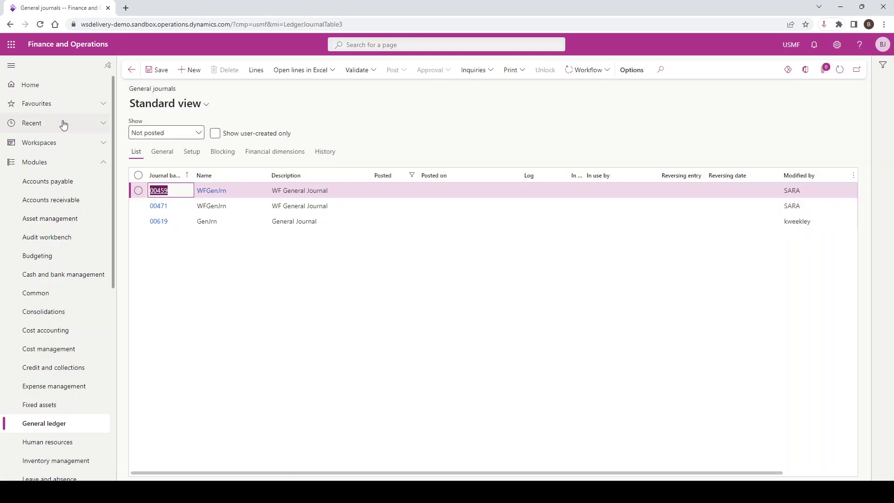
pyautogui.click(47, 89)
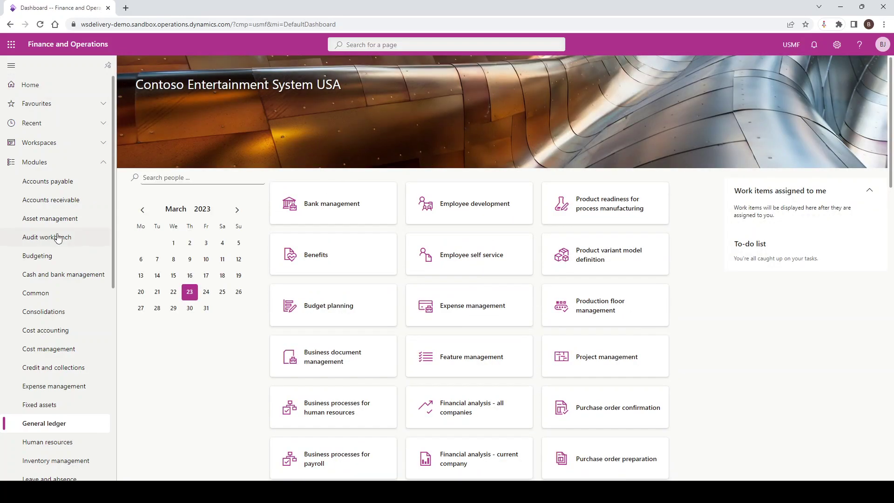
pyautogui.click(75, 202)
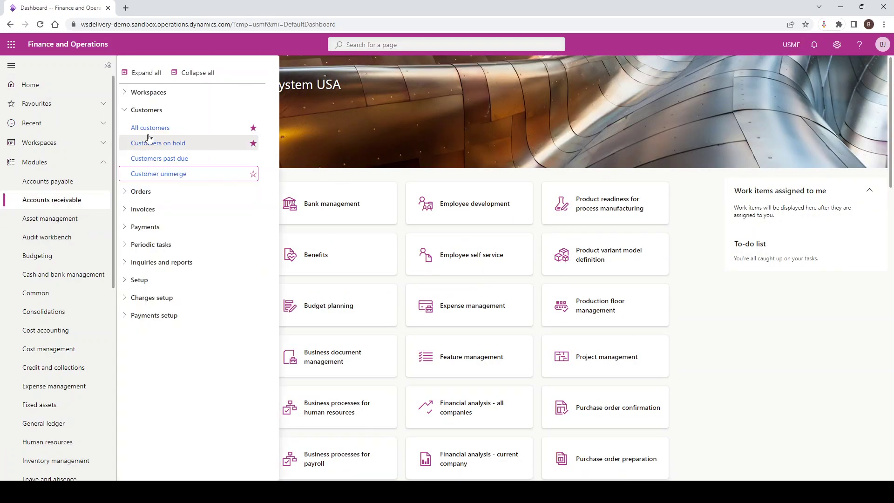
pyautogui.click(149, 159)
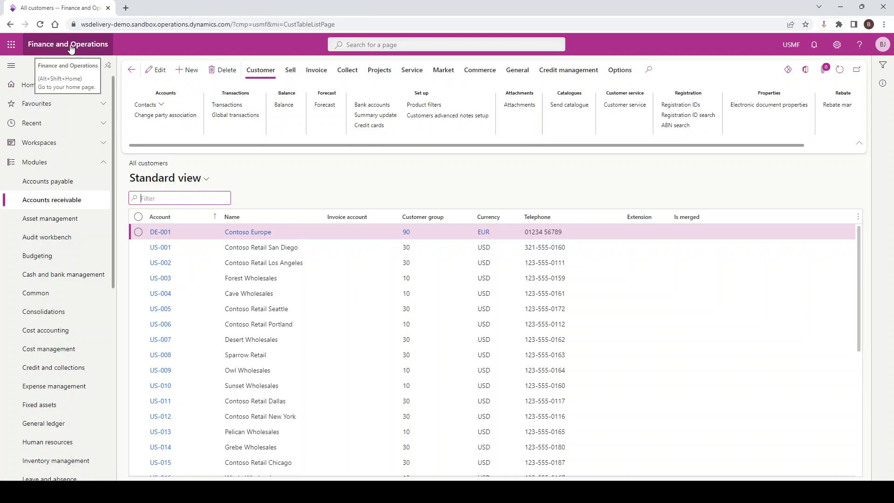
pyautogui.click(70, 44)
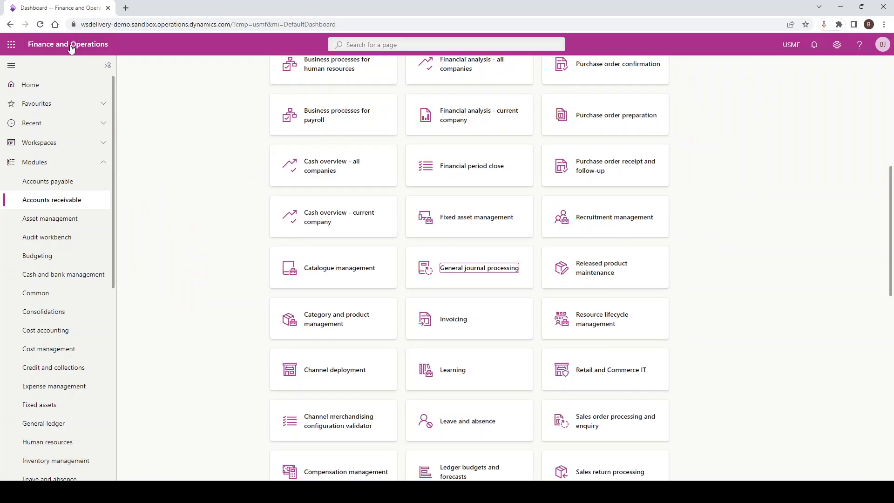
# Step: Collapse the Modules list and shrink the navigation pane to an icon strip
pyautogui.scroll(7, 157, 150)
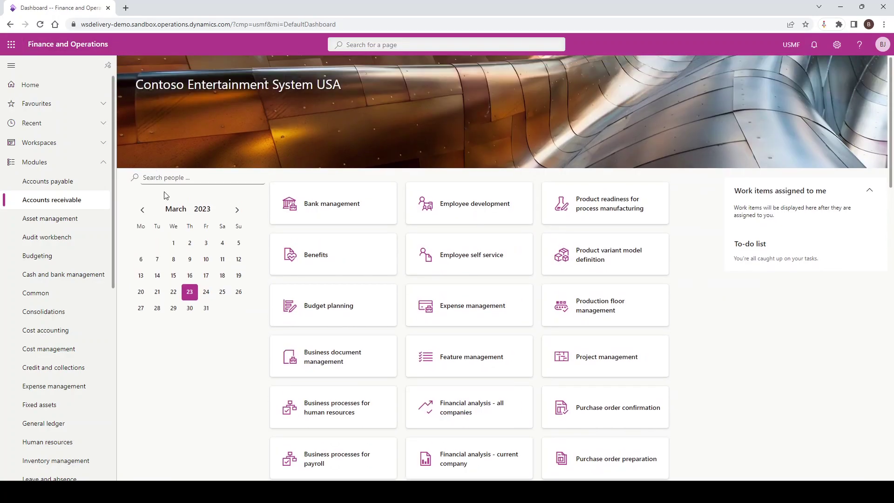
pyautogui.click(66, 161)
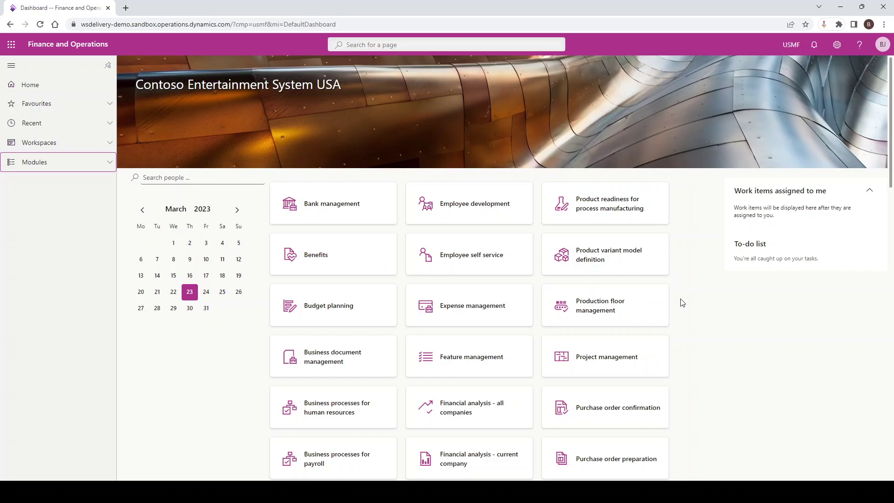
pyautogui.click(107, 69)
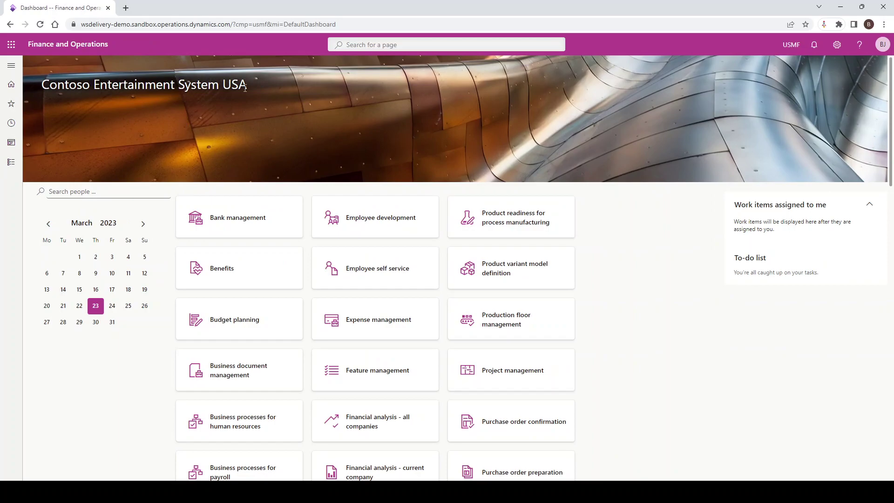